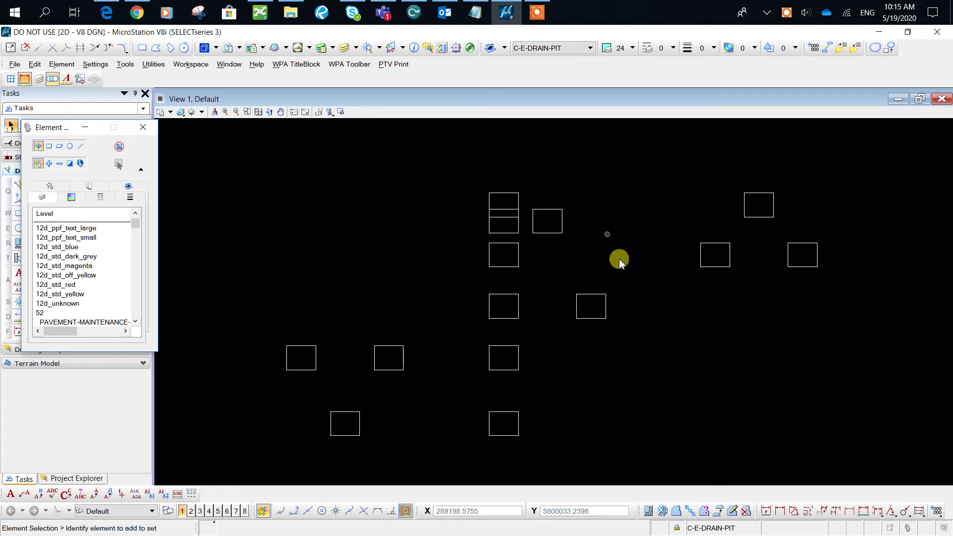
Undo the last Align Edges so the drain-pit rectangles return to scattered positions
{"action": "key", "text": "ctrl+z"}
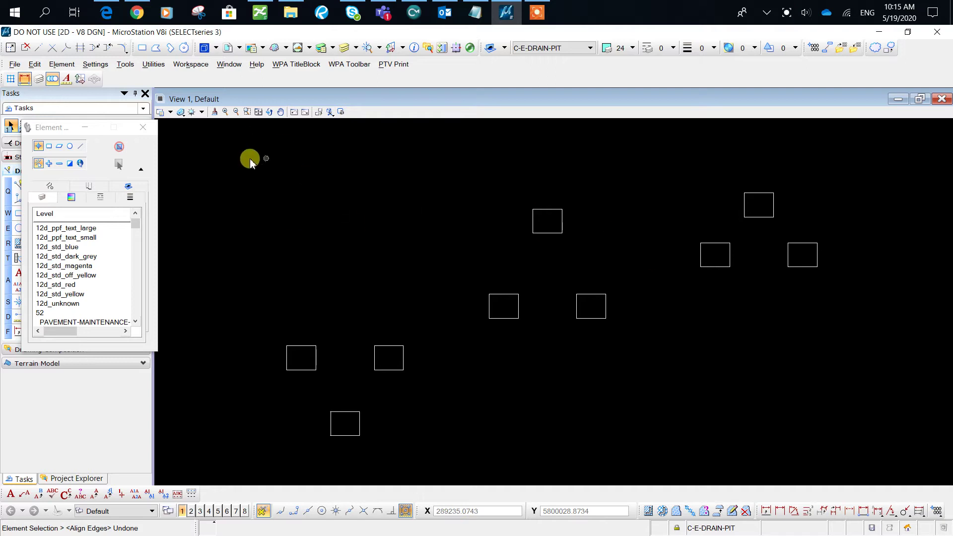
Enable the Manipulate Classic tool box from the Tool Boxes list (Ctrl+T)
{"action": "left_click", "coordinate": [247, 112]}
{"action": "key", "text": "ctrl+t"}
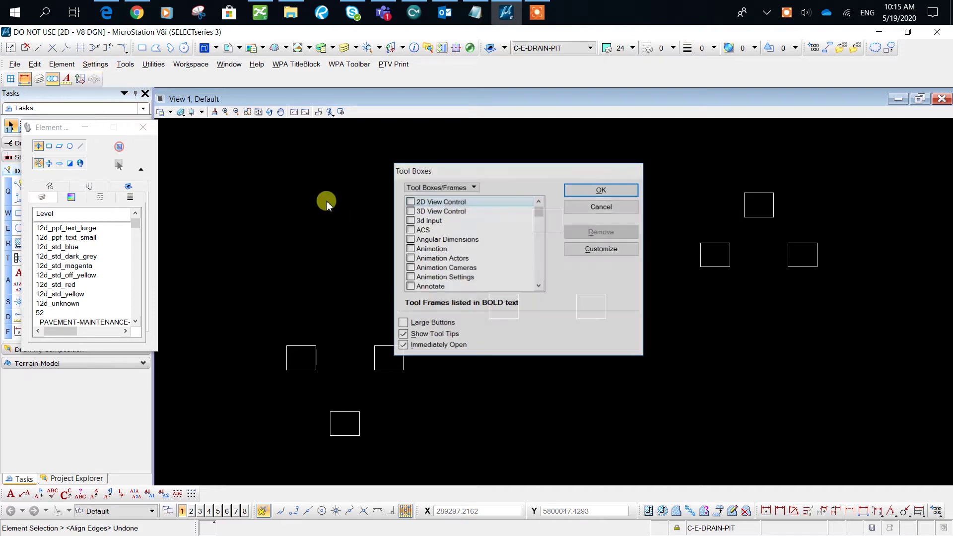
{"action": "scroll", "coordinate": [477, 246], "scroll_direction": "down", "scroll_amount": 5}
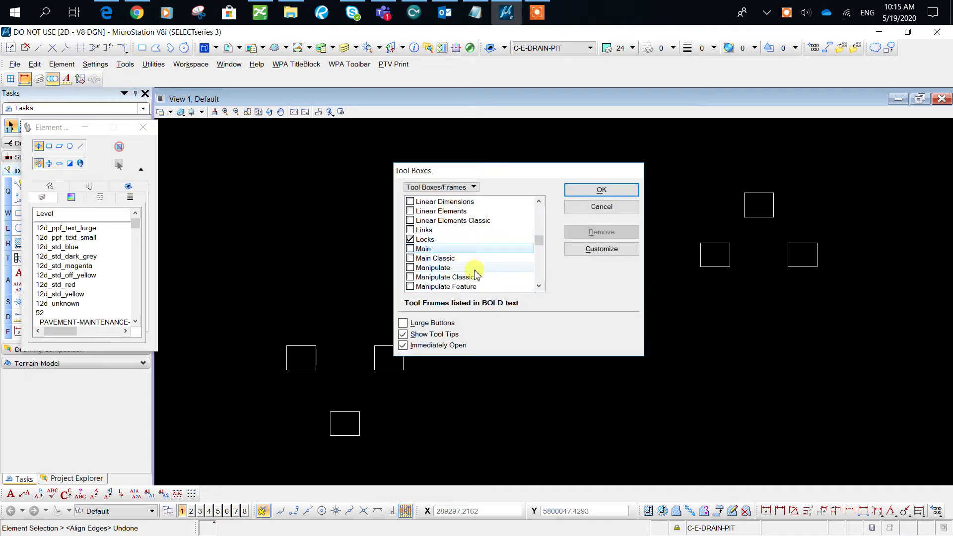
{"action": "left_click", "coordinate": [478, 278]}
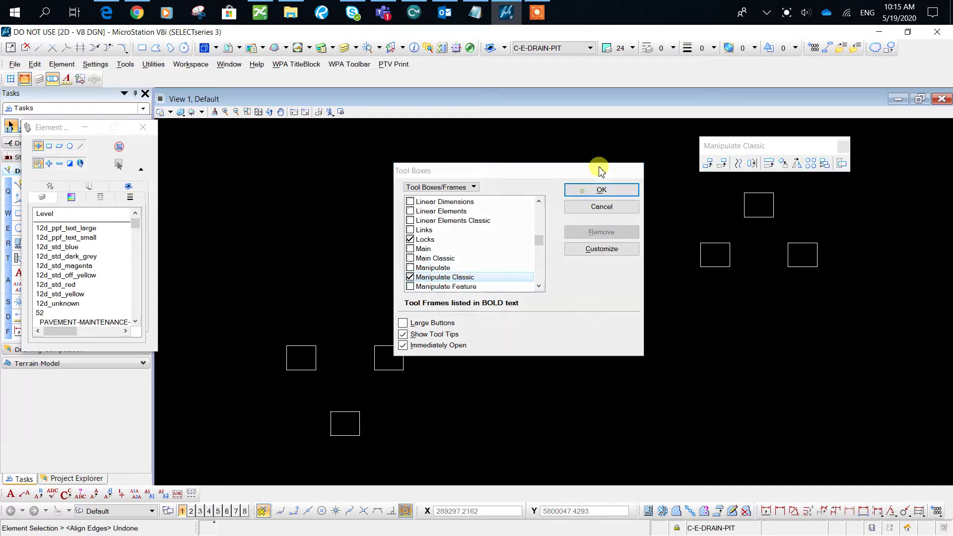
Window-select all the scattered drain-pit rectangles and activate Align Elements By Edge
{"action": "left_click", "coordinate": [600, 189]}
{"action": "left_click_drag", "start_coordinate": [336, 202], "coordinate": [674, 392]}
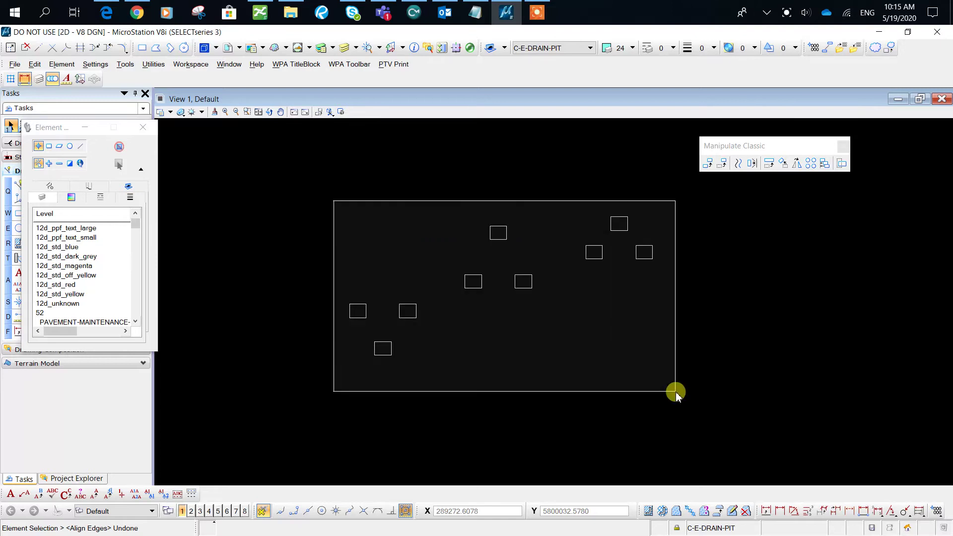
{"action": "left_click_drag", "start_coordinate": [546, 304], "coordinate": [514, 282]}
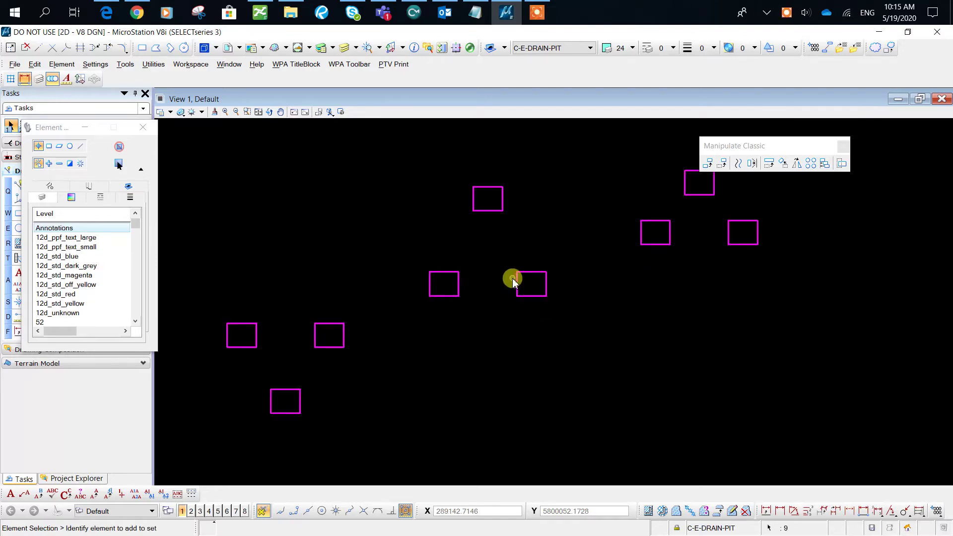
{"action": "left_click", "coordinate": [825, 166]}
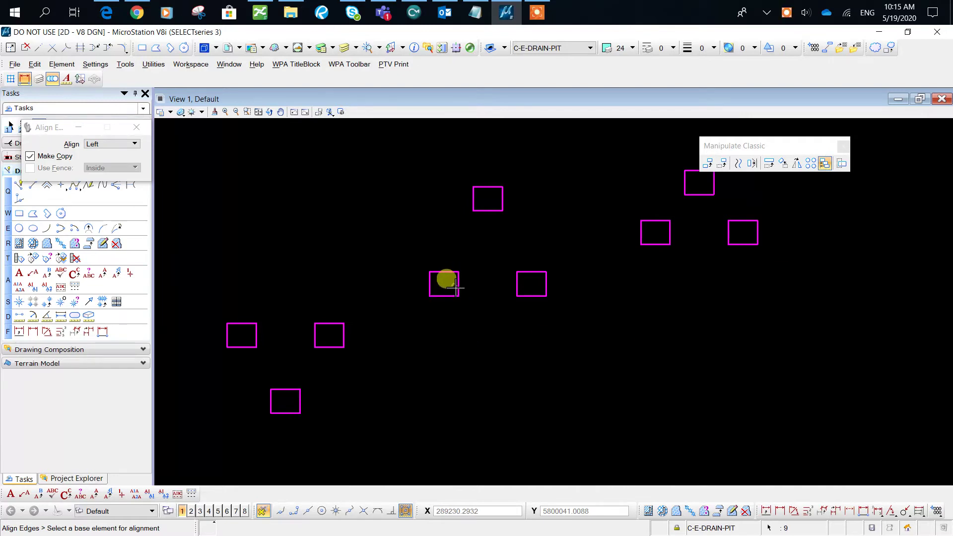
{"action": "left_click", "coordinate": [112, 144]}
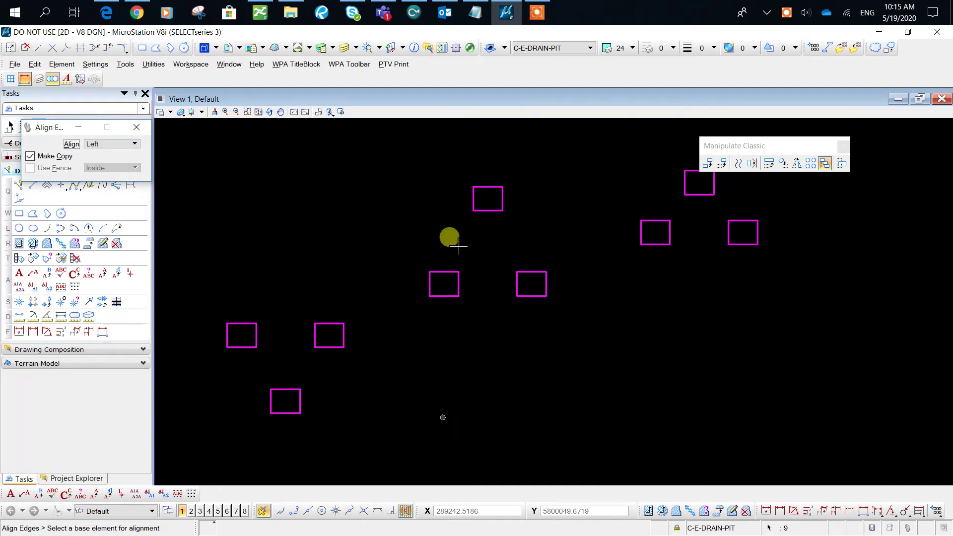
{"action": "left_click", "coordinate": [111, 144]}
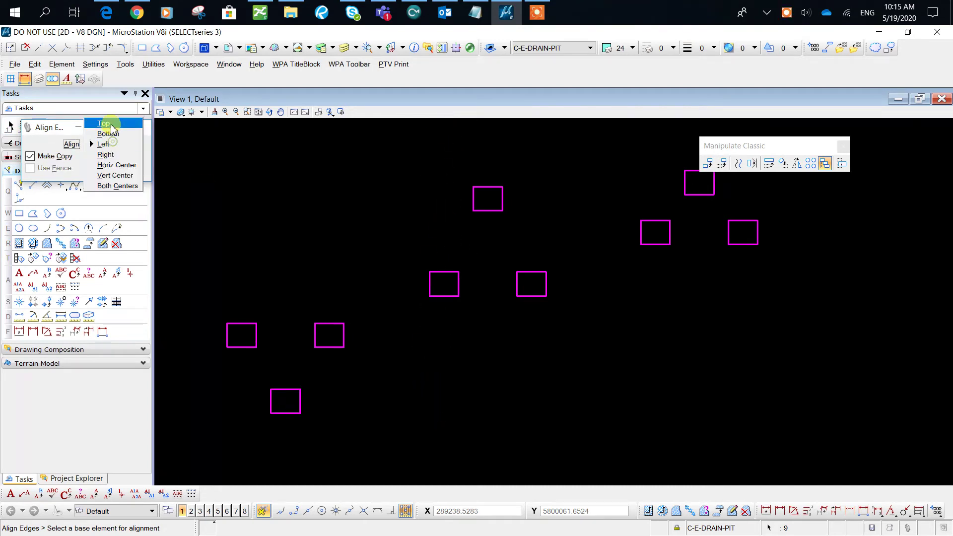
{"action": "left_click", "coordinate": [100, 161]}
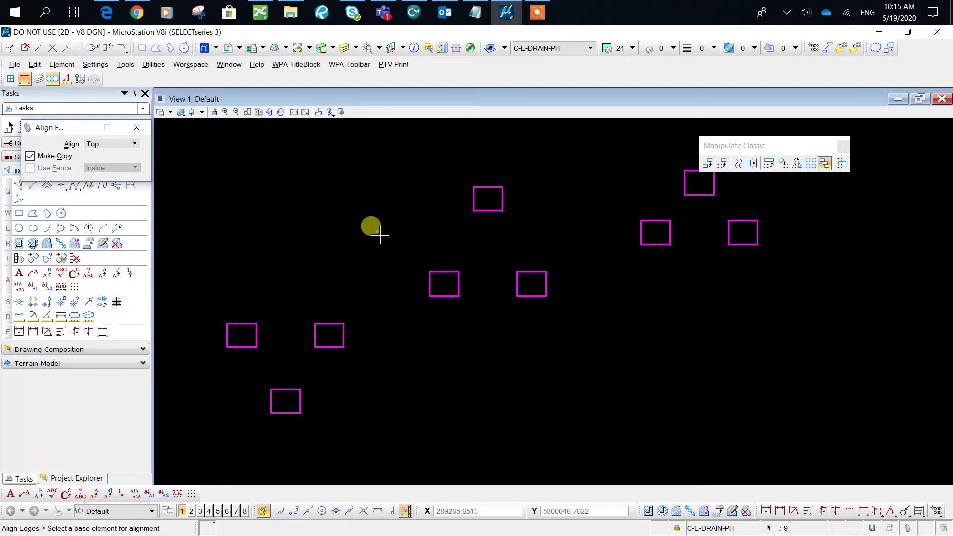
{"action": "left_click", "coordinate": [111, 144]}
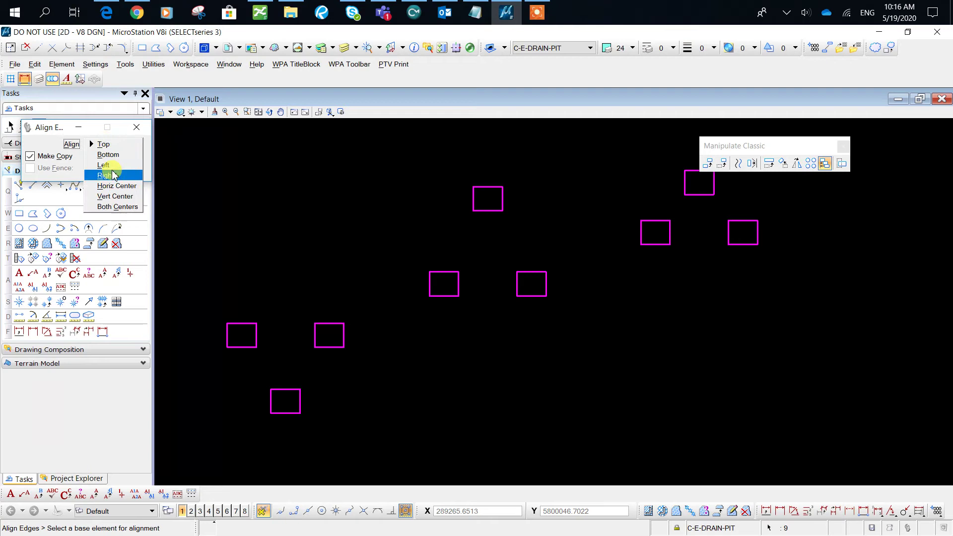
{"action": "left_click", "coordinate": [104, 165]}
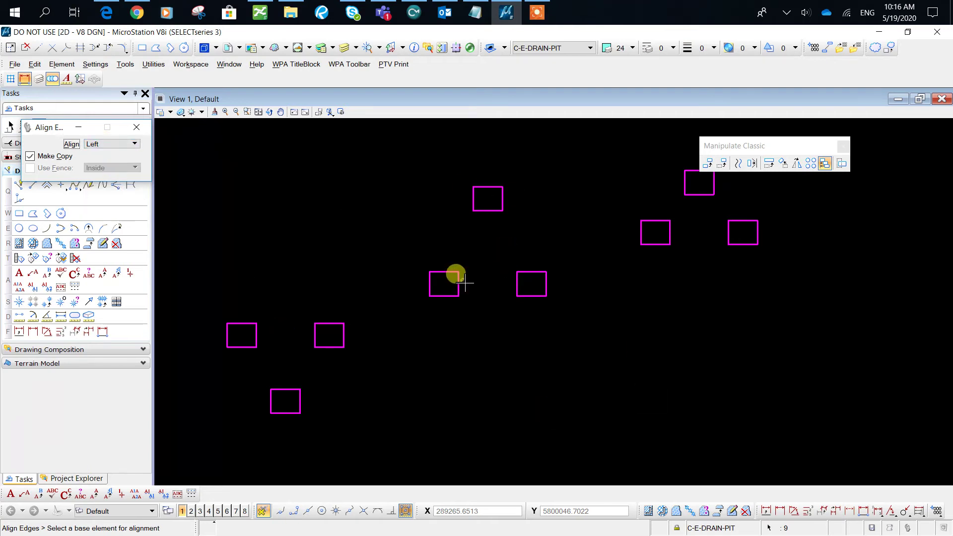
{"action": "left_click", "coordinate": [450, 279]}
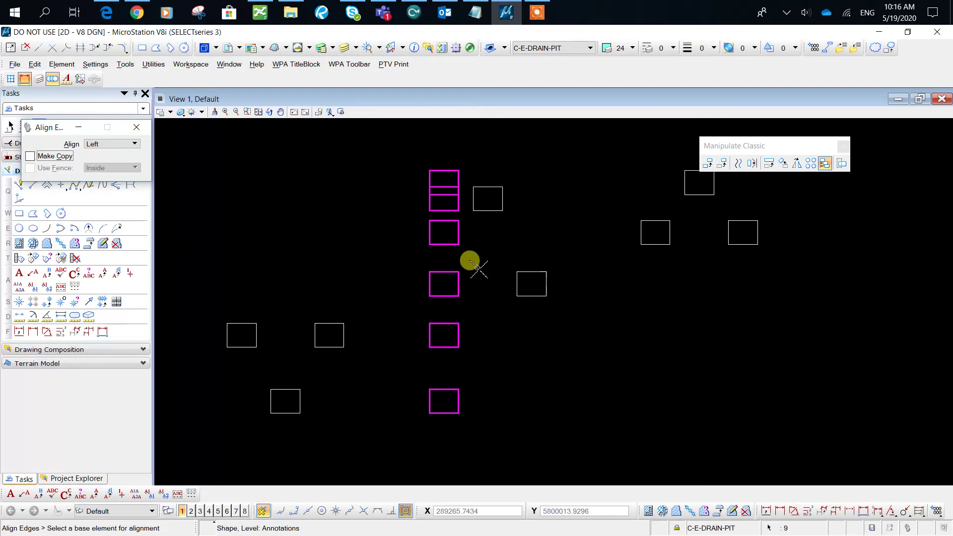
{"action": "right_click", "coordinate": [414, 218]}
{"action": "key", "text": "ctrl+z"}
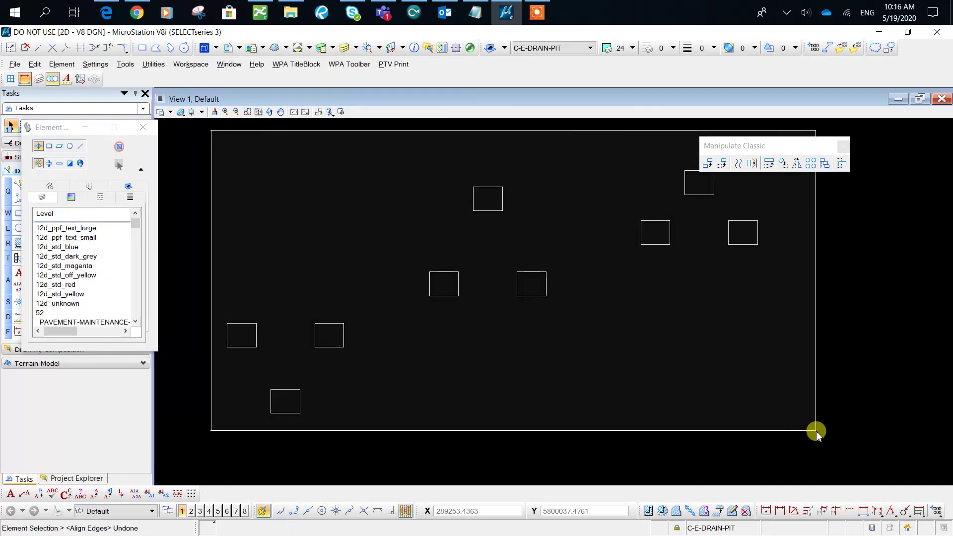
{"action": "left_click_drag", "start_coordinate": [222, 135], "coordinate": [817, 433]}
{"action": "left_click", "coordinate": [825, 164]}
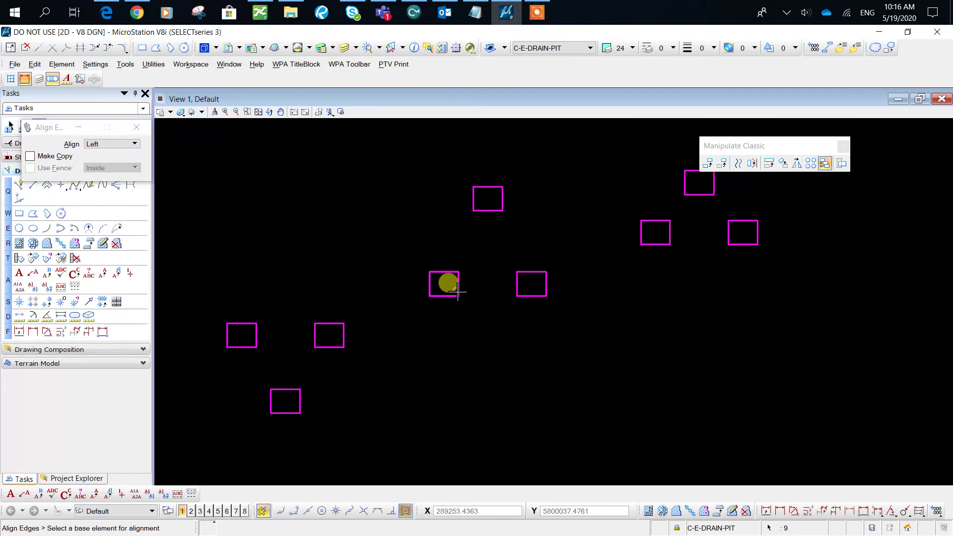
{"action": "left_click", "coordinate": [445, 284]}
{"action": "key", "text": "Escape"}
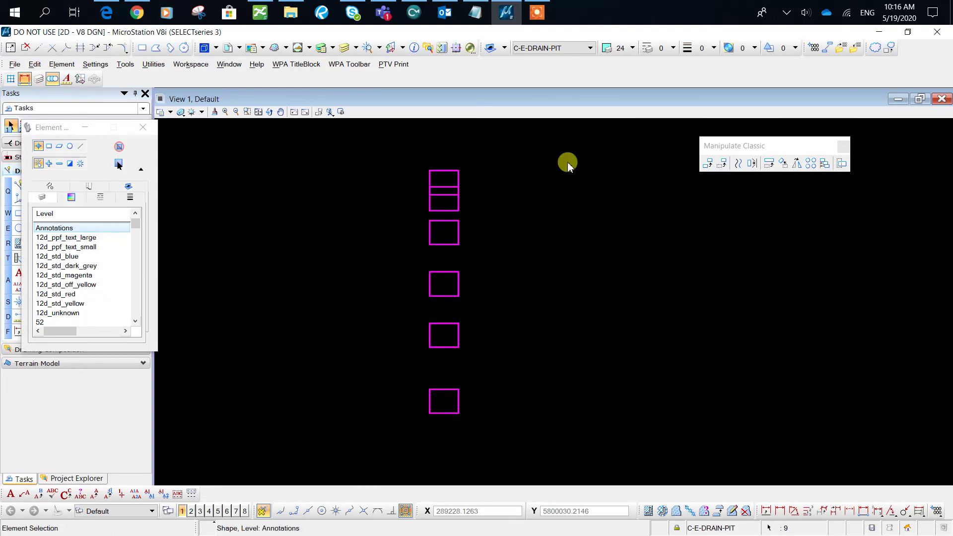
{"action": "key", "text": "ctrl+z"}
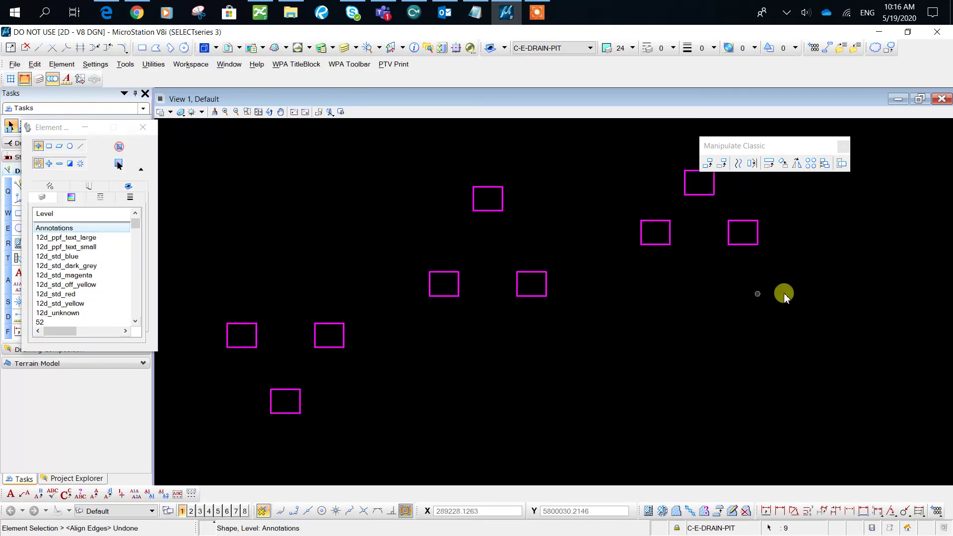
Clear the selection, then window-select all nine rectangles for Align Elements By Edge
{"action": "left_click", "coordinate": [313, 288]}
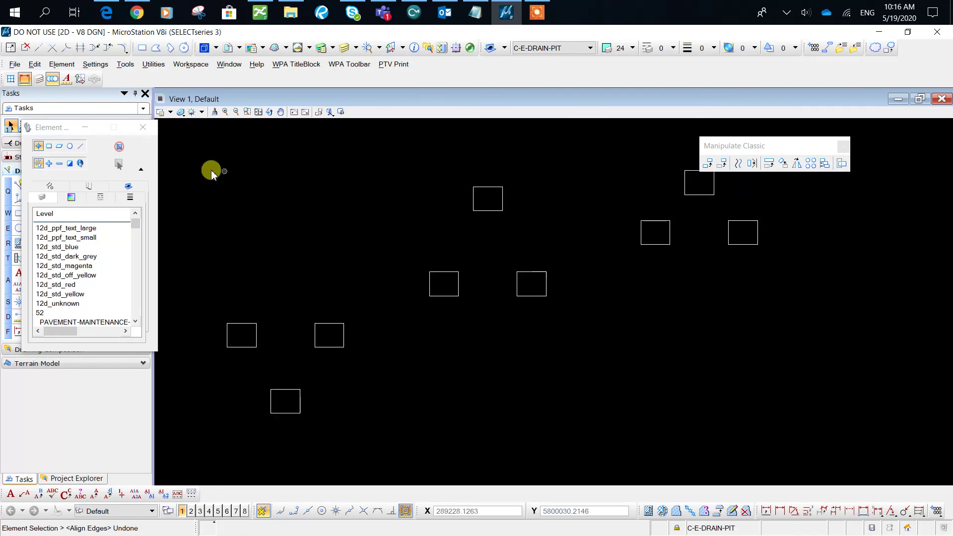
{"action": "left_click_drag", "start_coordinate": [180, 133], "coordinate": [902, 461]}
{"action": "left_click", "coordinate": [826, 163]}
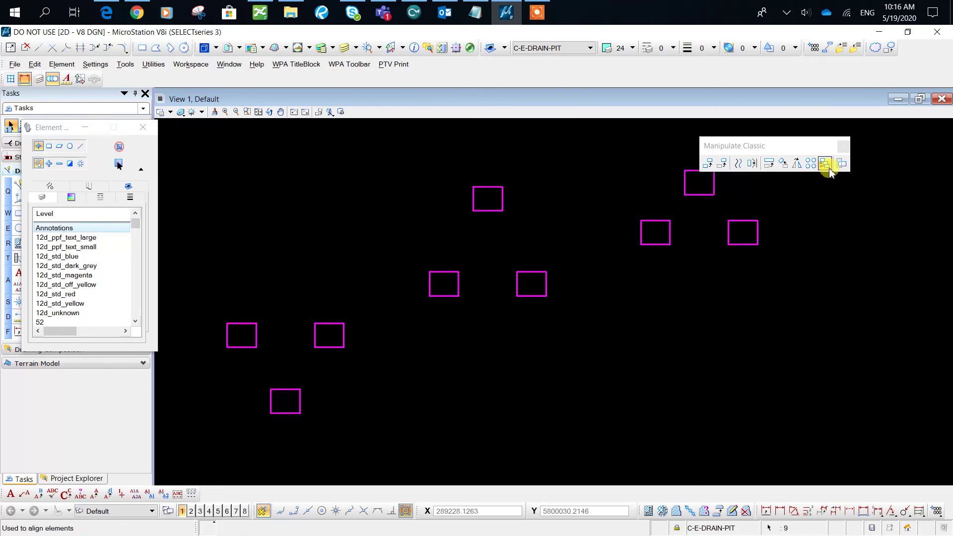
Set Align to Top and align every rectangle to the middle rectangle's top edge
{"action": "left_click", "coordinate": [121, 145]}
{"action": "left_click", "coordinate": [96, 165]}
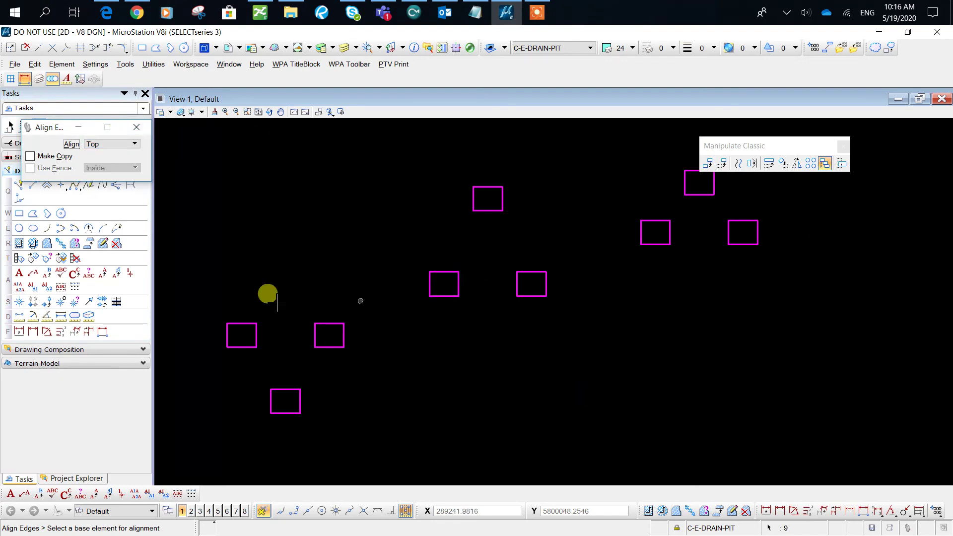
{"action": "left_click", "coordinate": [449, 283]}
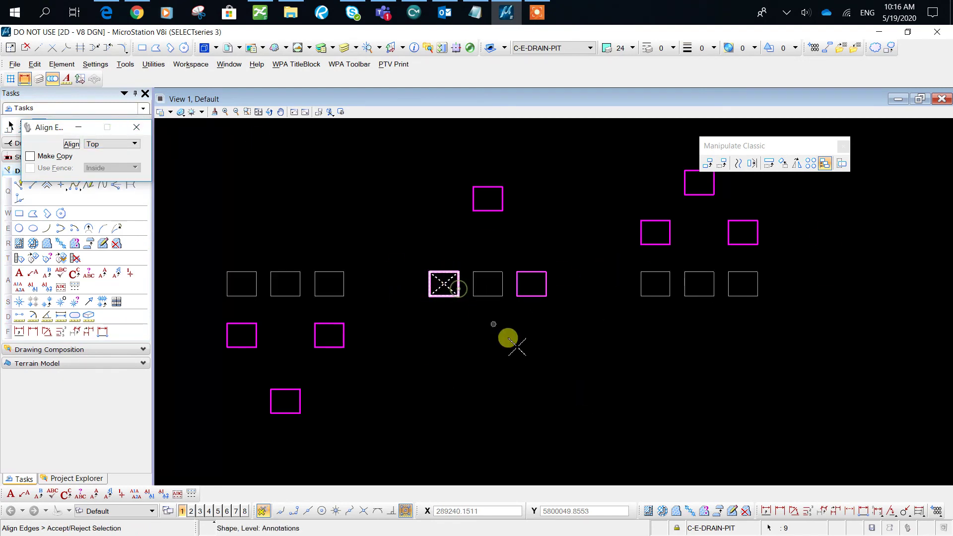
{"action": "left_click", "coordinate": [507, 339]}
{"action": "scroll", "coordinate": [547, 372], "scroll_direction": "down", "scroll_amount": 2}
{"action": "right_click", "coordinate": [522, 328]}
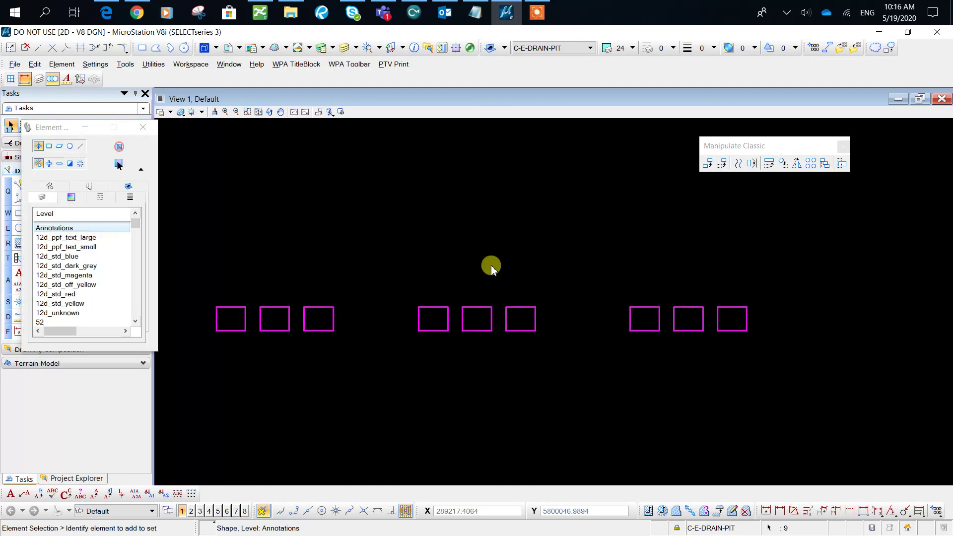